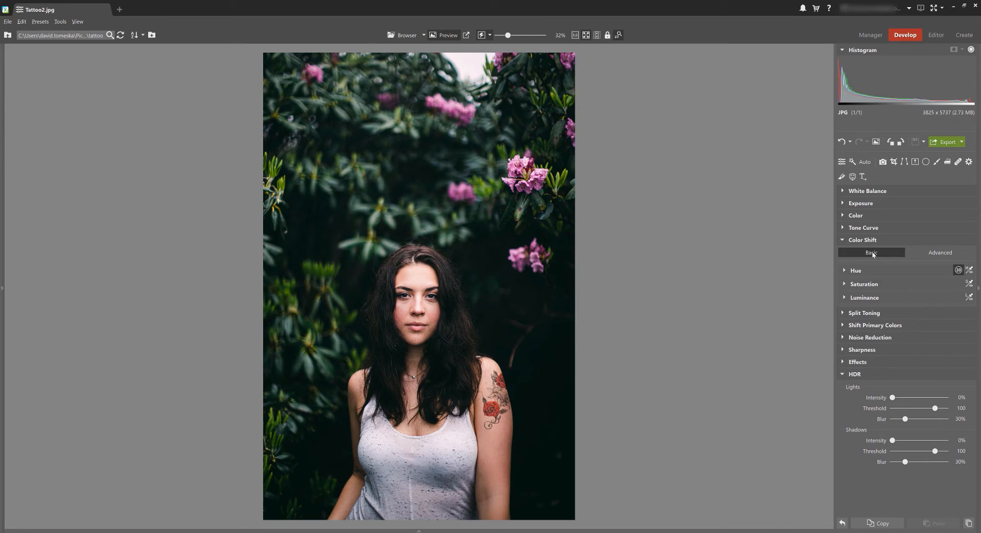
Step: Sample the pink flower's color in advanced Color Shift and preview the selected range with the Inverted mask
left_click(940, 252)
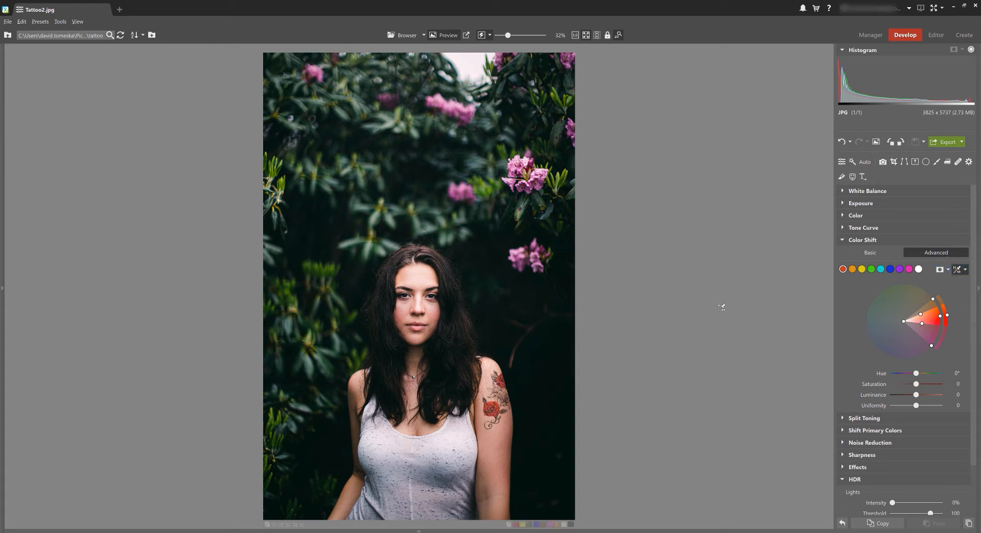
left_click(511, 178)
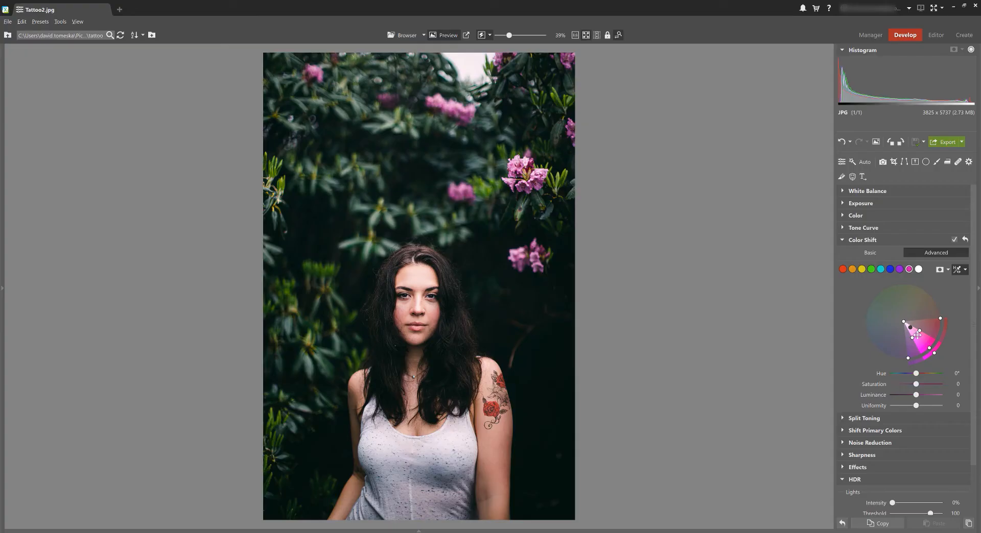
left_click(947, 270)
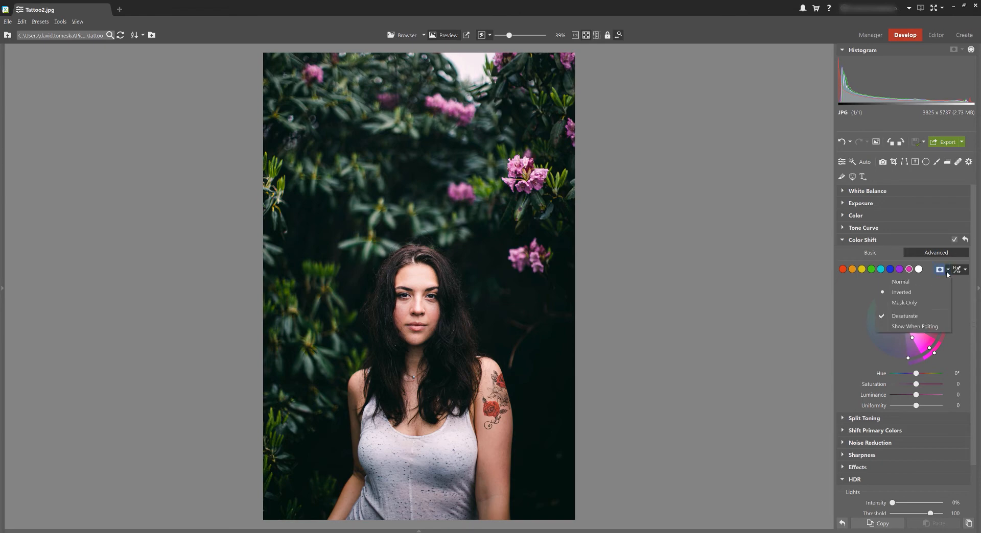
left_click(925, 293)
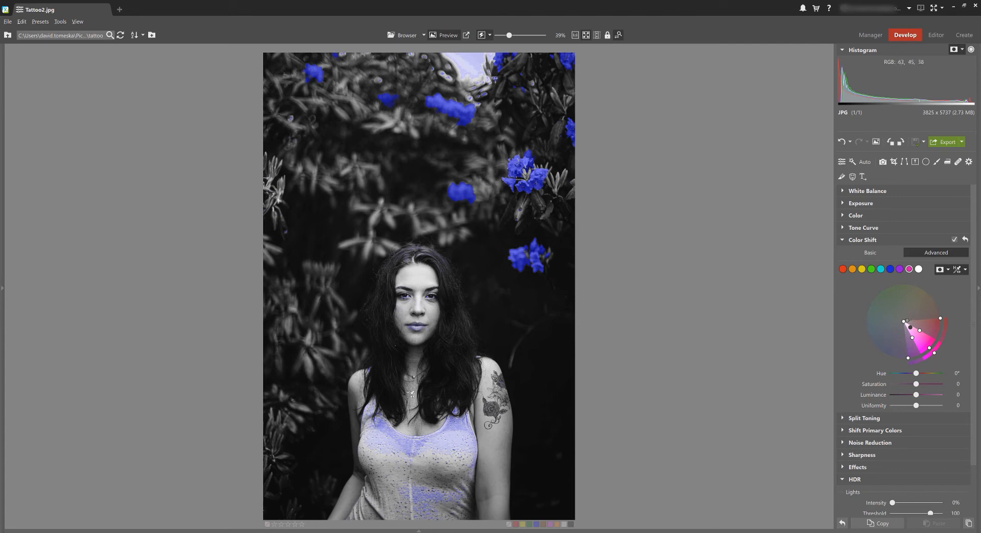
Step: Narrow the pink range on the color wheel to exclude the woman's top, her lips and the sky from the mask
scroll(415, 351, "up", 3)
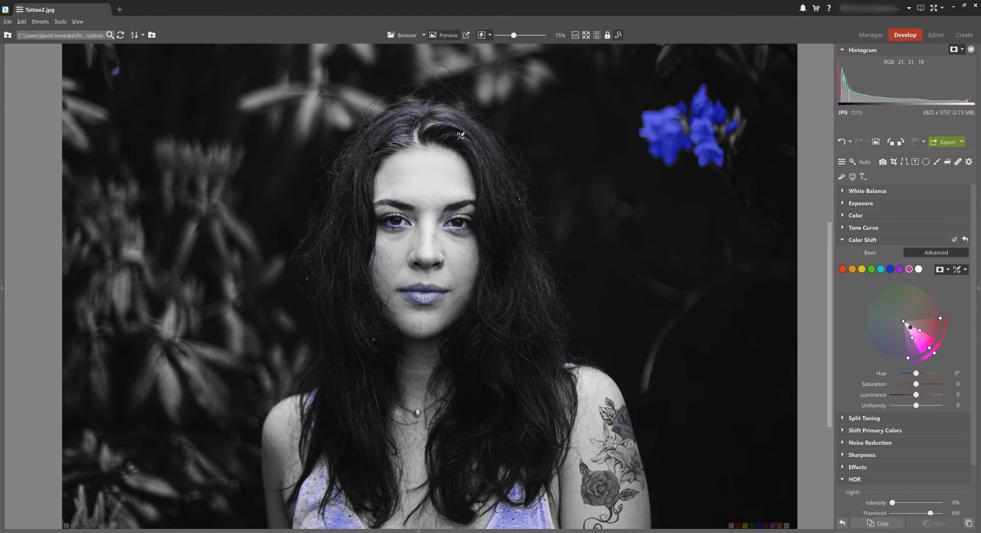
scroll(461, 136, "down", 5)
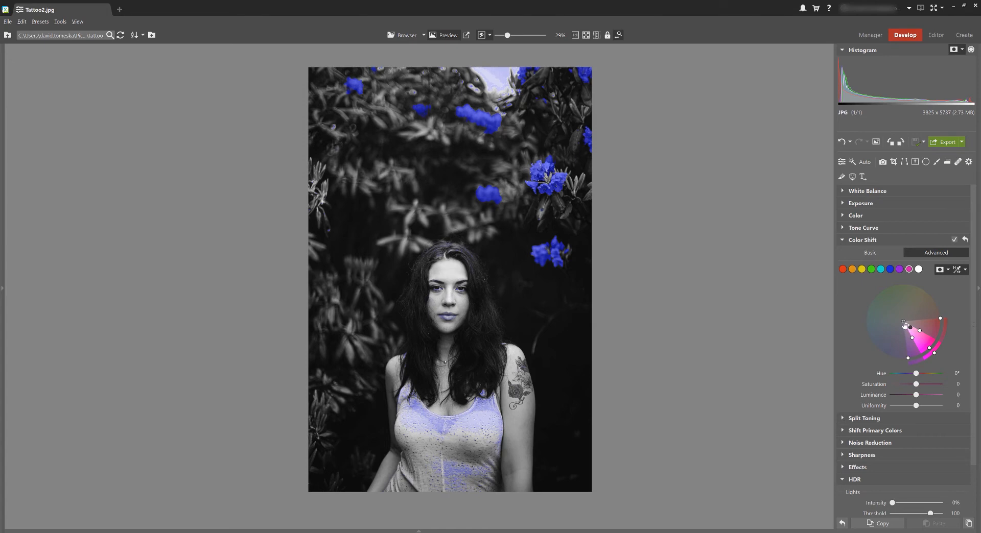
left_click_drag(904, 324, 907, 330)
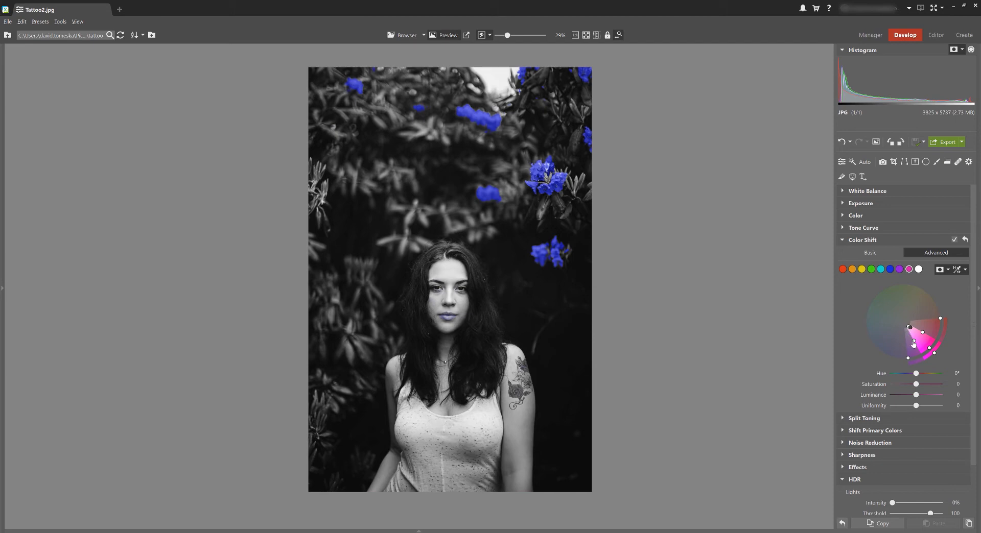
left_click_drag(914, 343, 916, 342)
left_click_drag(923, 336, 922, 336)
left_click_drag(922, 336, 922, 337)
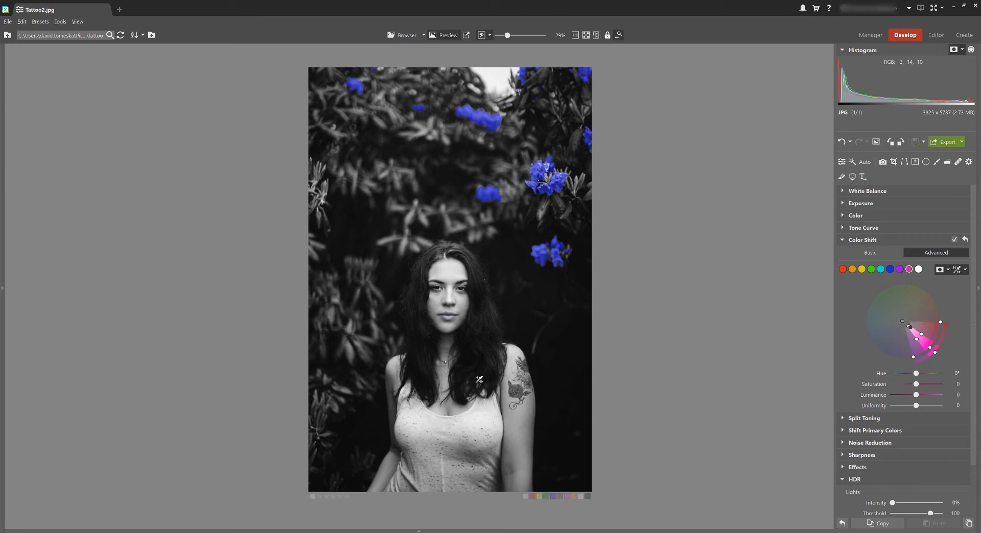
Step: Check the narrowed mask around the woman, view it in Normal and Mask Only modes, and return to Inverted
scroll(474, 377, "up", 2)
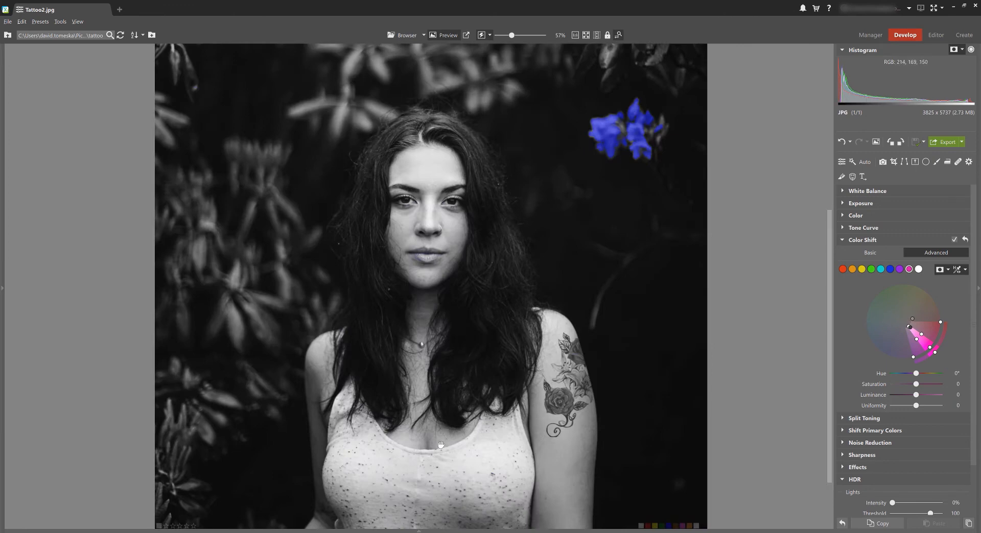
left_click_drag(442, 442, 433, 346)
left_click_drag(433, 296, 406, 399)
scroll(405, 313, "down", 3)
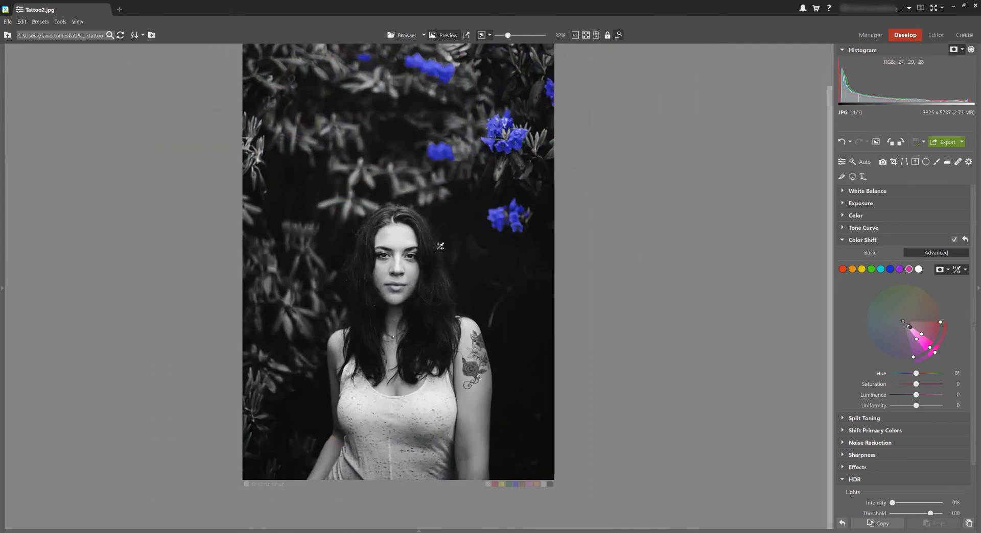
left_click_drag(433, 278, 449, 285)
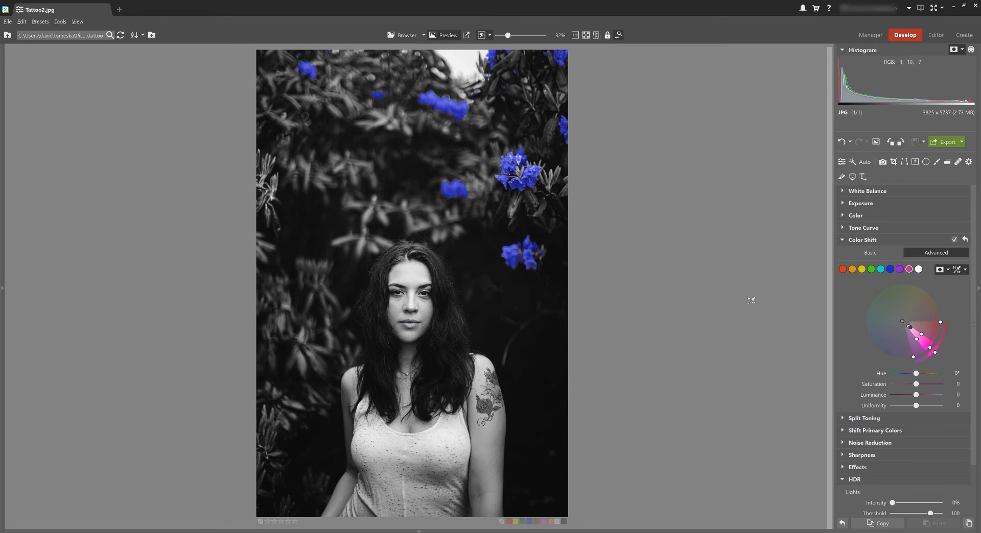
left_click(948, 270)
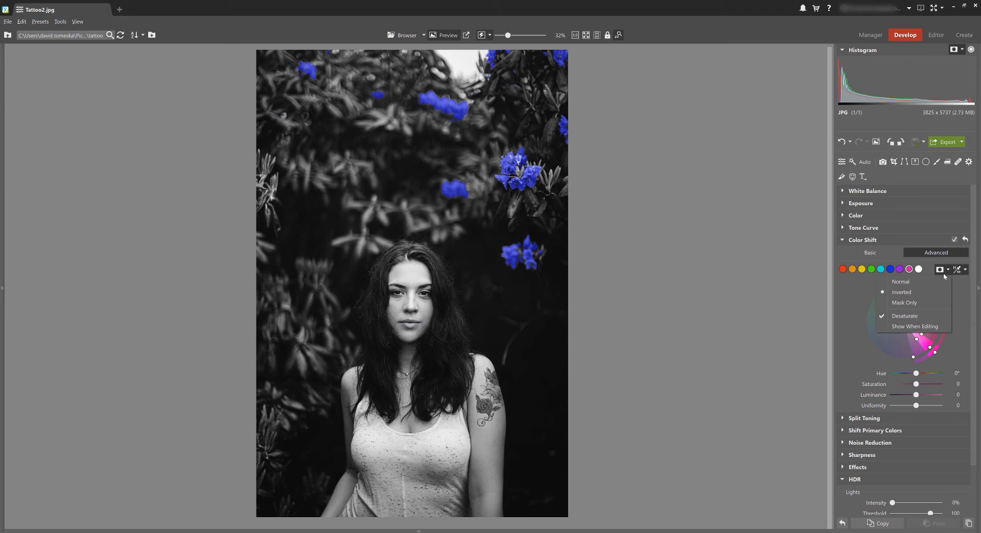
left_click(900, 282)
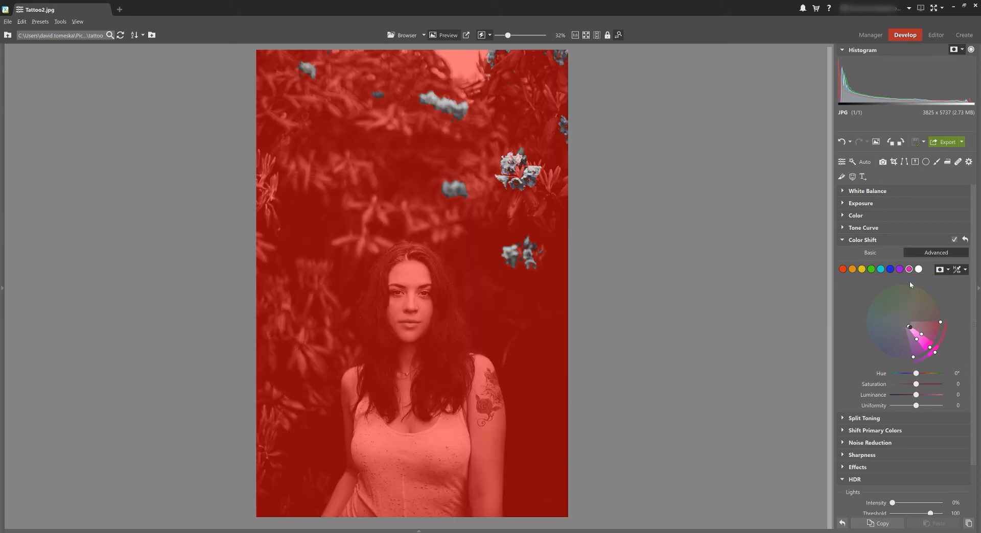
left_click(947, 271)
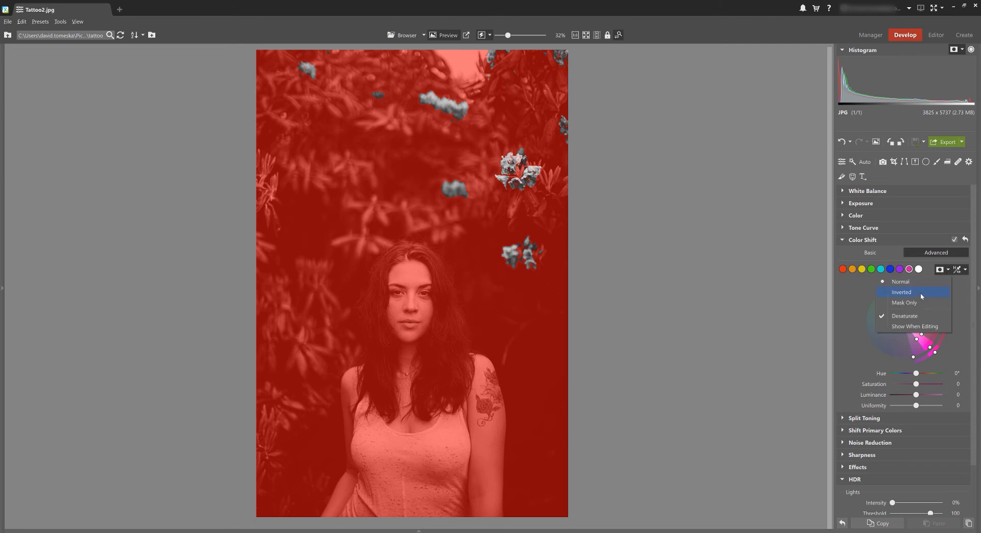
left_click(913, 304)
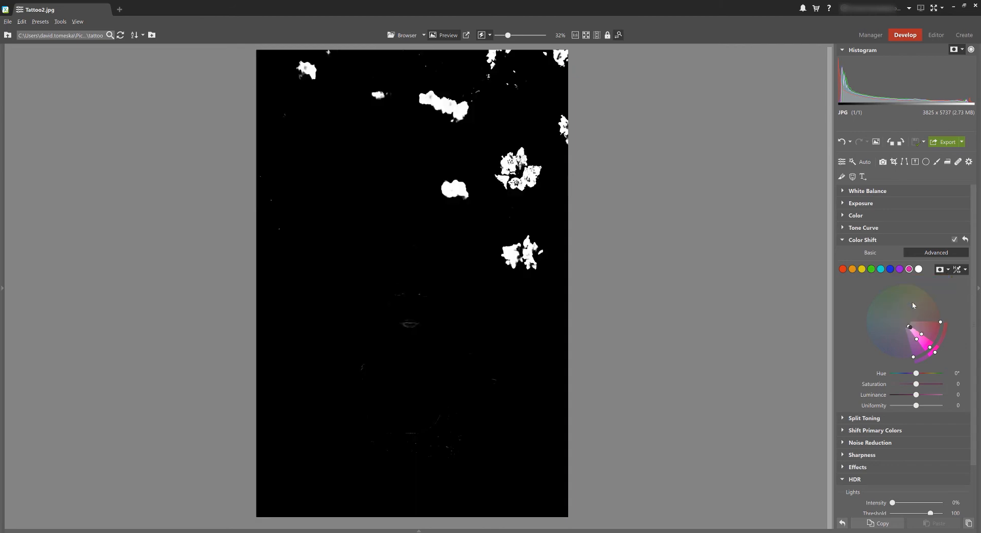
left_click(948, 270)
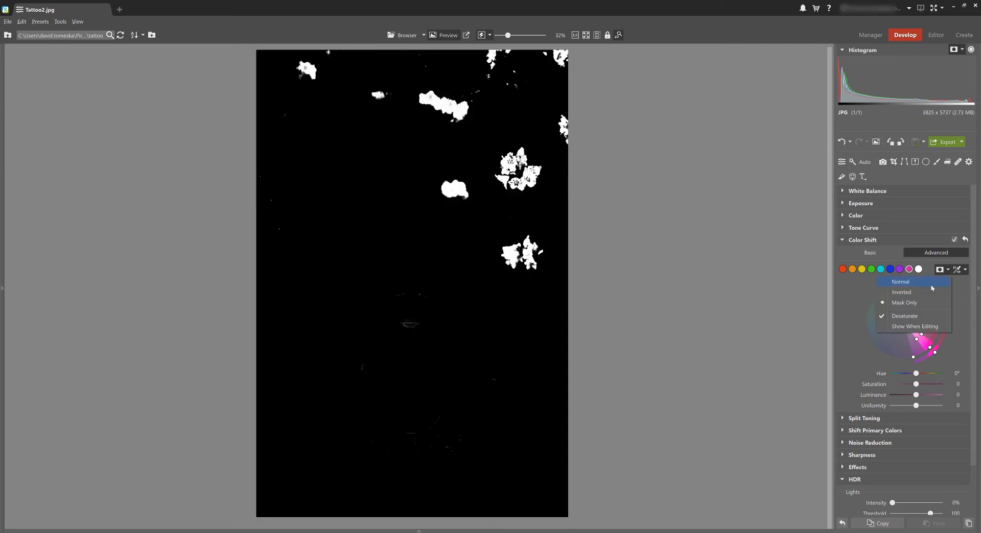
left_click(923, 294)
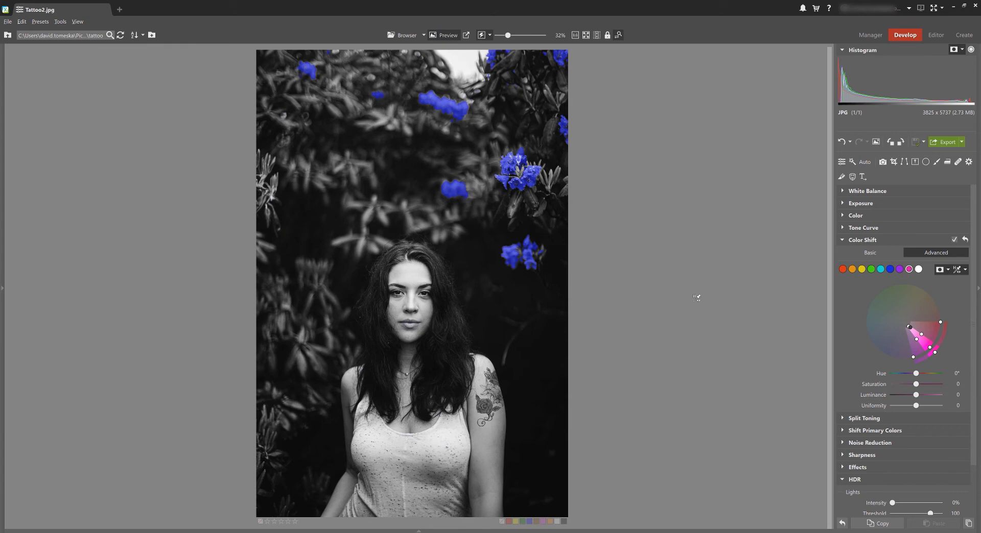
Step: Turn off the mask preview and shift the hue of the selected pink range to 43°
left_click(948, 271)
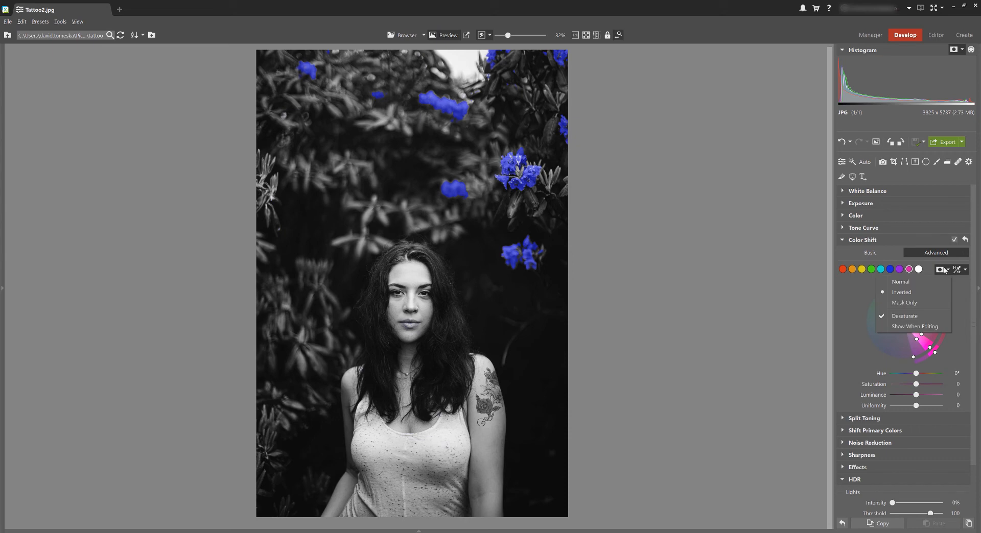
left_click(942, 271)
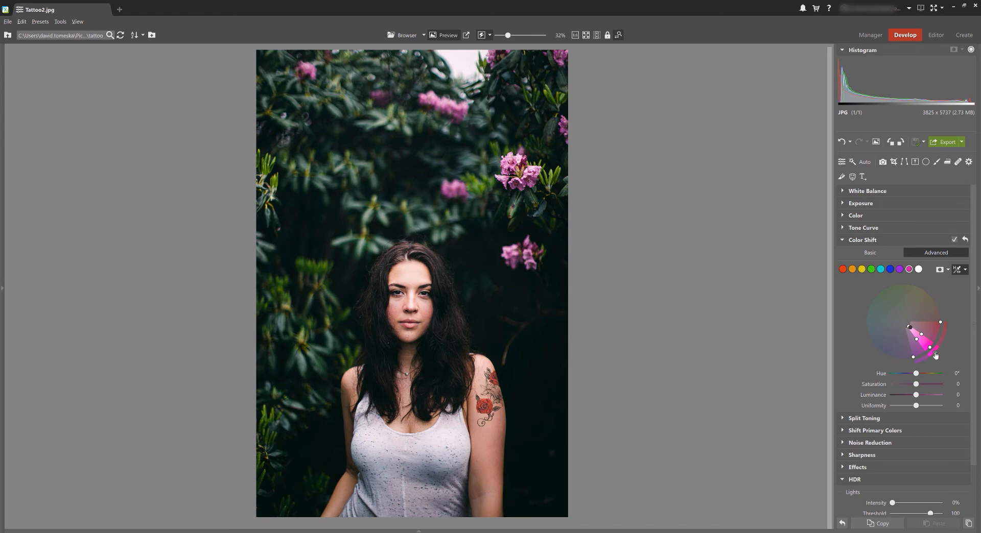
left_click_drag(934, 355, 943, 333)
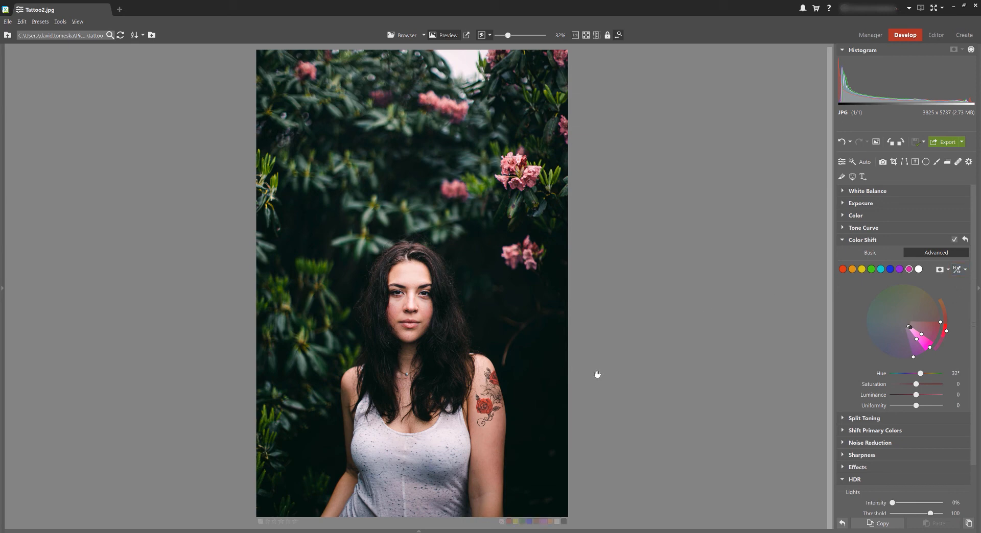
left_click(957, 269)
left_click_drag(947, 333, 948, 324)
Step: Set the selected pink range's luminance to -10 and its saturation to 14
left_click_drag(916, 394, 916, 393)
scroll(916, 393, "down", 5)
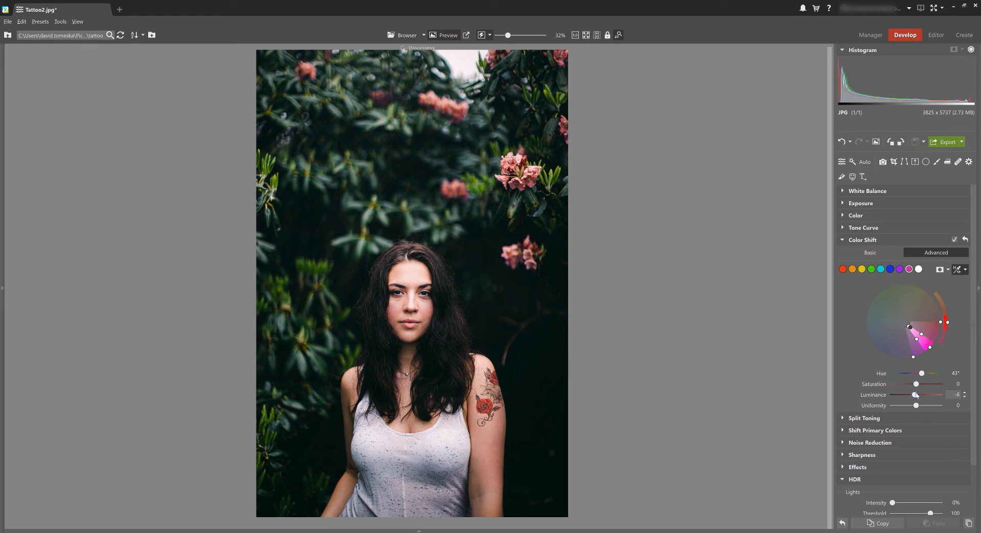
scroll(916, 394, "down", 3)
scroll(917, 386, "up", 6)
scroll(917, 386, "up", 2)
scroll(918, 385, "up", 5)
scroll(918, 385, "up", 1)
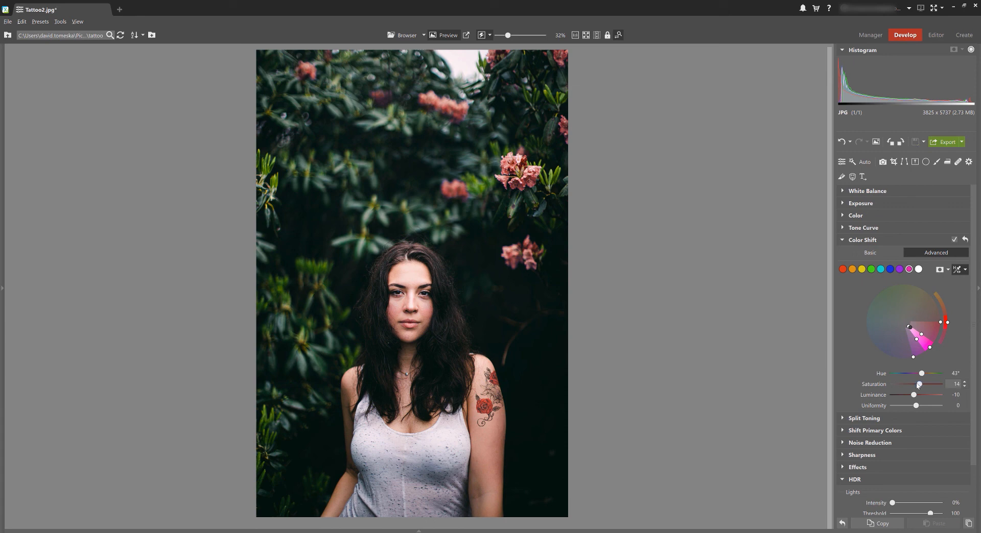